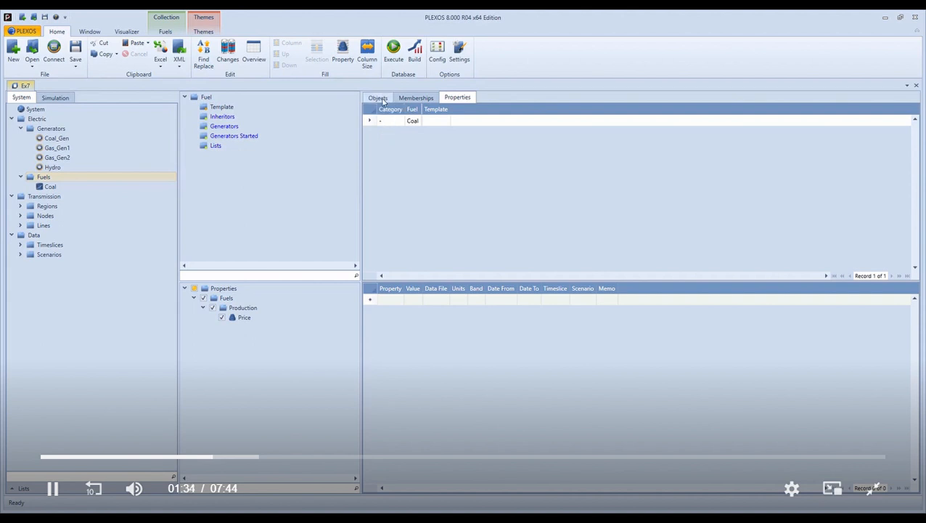
- Add a second fuel object named Gas to the Fuels collection
left_click(383, 97)
left_click(418, 131)
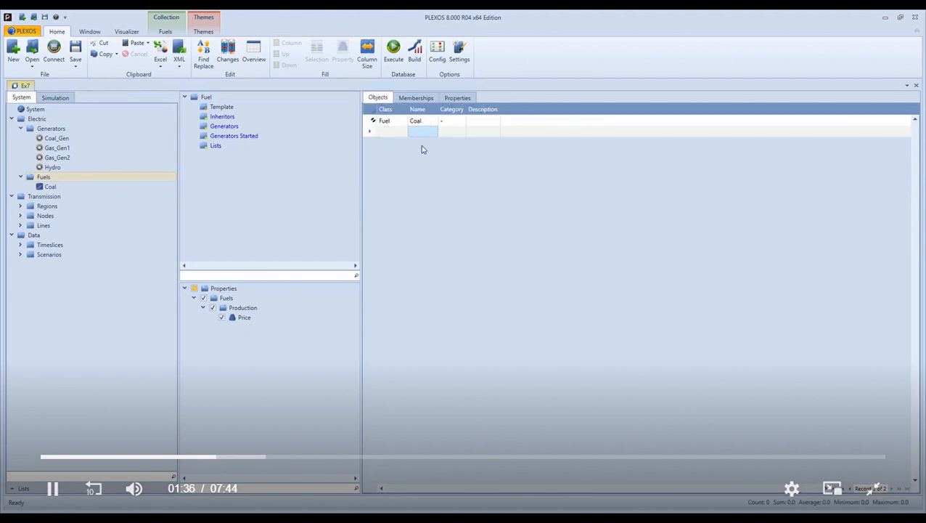
type("Gas")
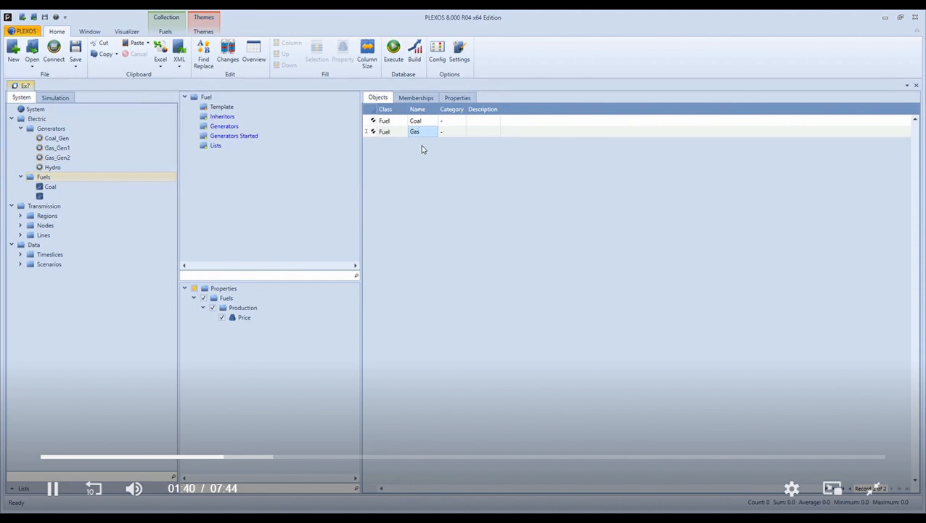
key("Return")
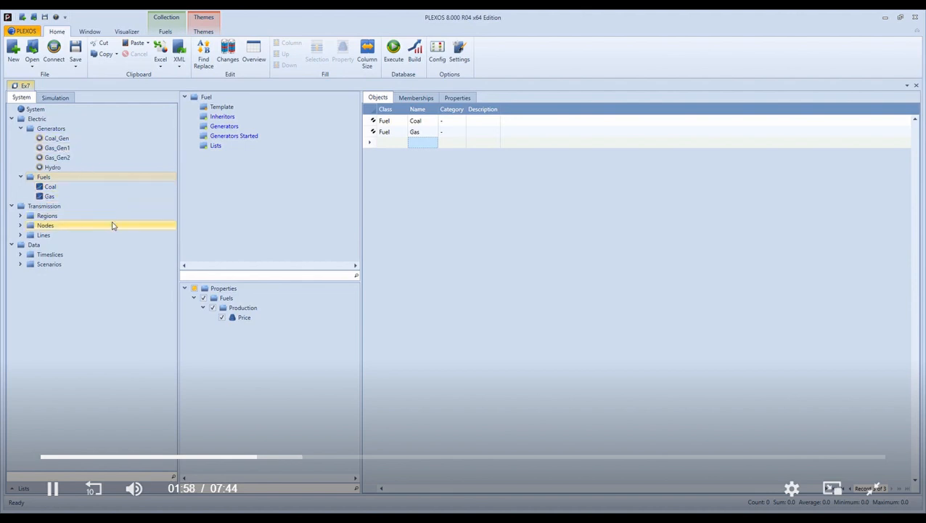
- Assign the Coal fuel to Coal_Gen, and make Gas_Gen1 and Gas_Gen2 the generators that use the Gas fuel
left_click(68, 141)
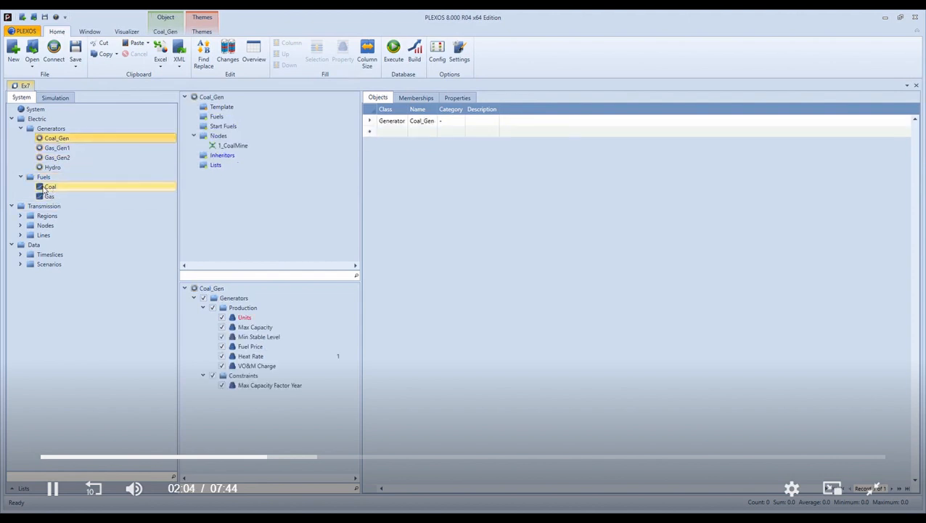
left_click_drag(45, 188, 218, 121)
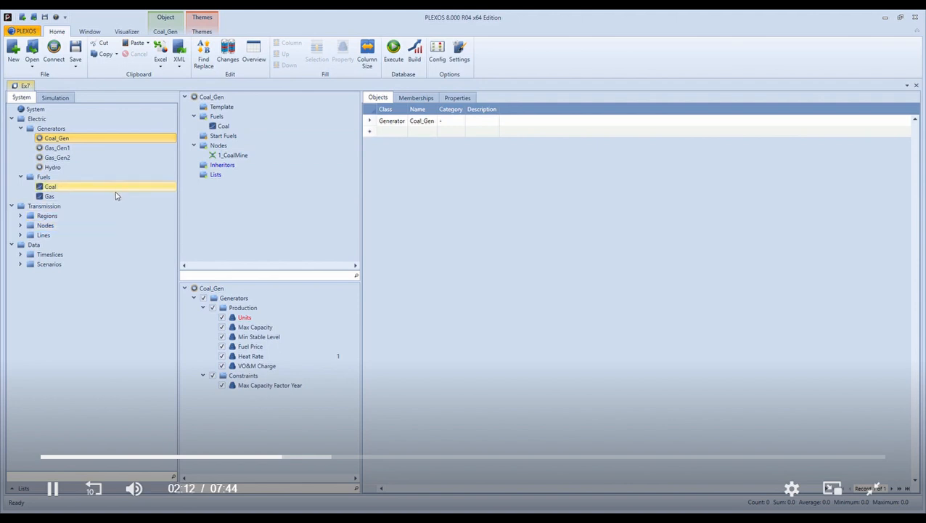
double_click(51, 197)
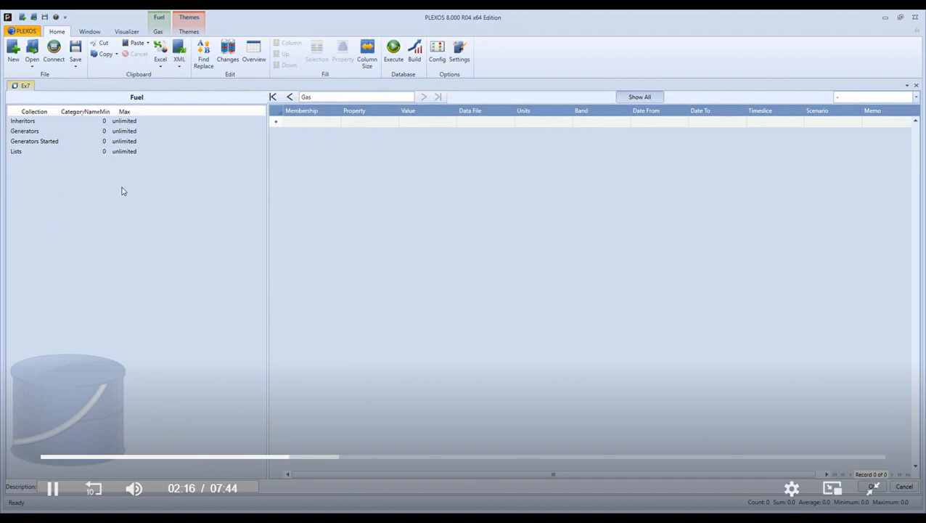
double_click(37, 132)
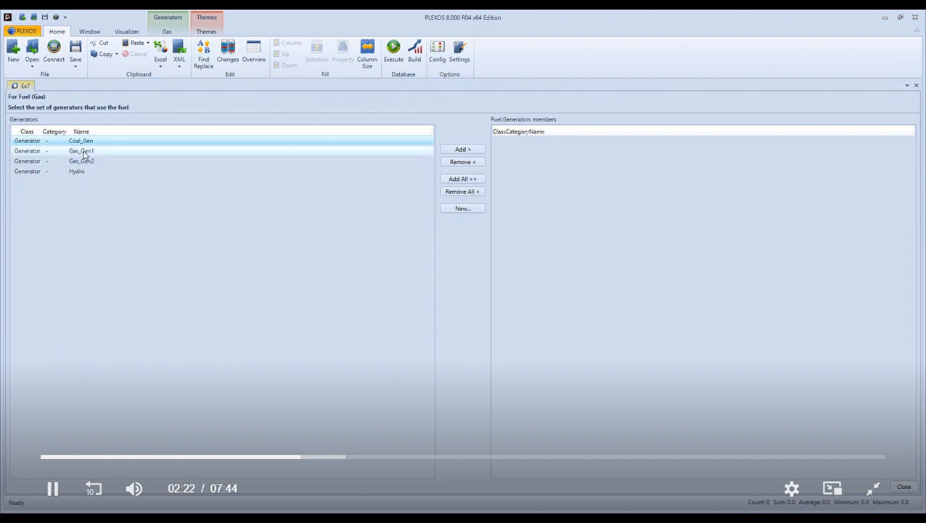
left_click_drag(85, 152, 89, 161)
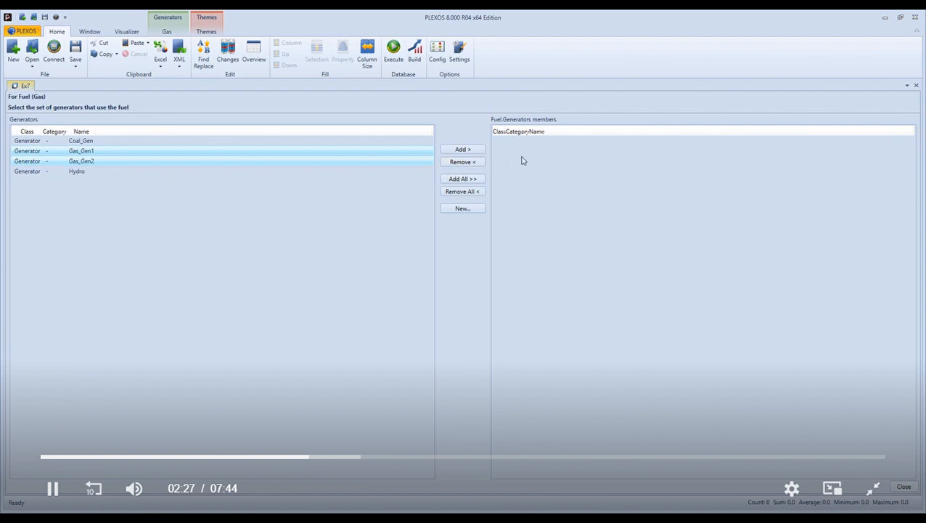
left_click(469, 149)
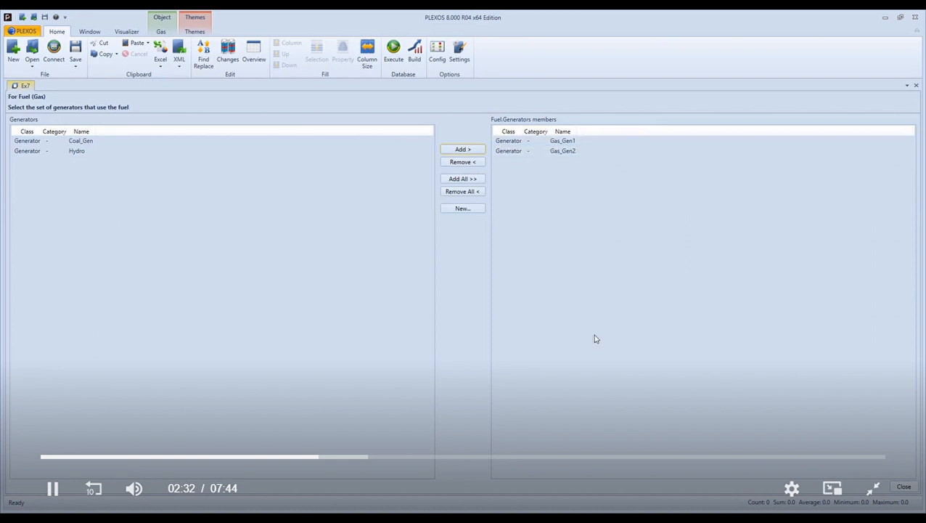
left_click(903, 487)
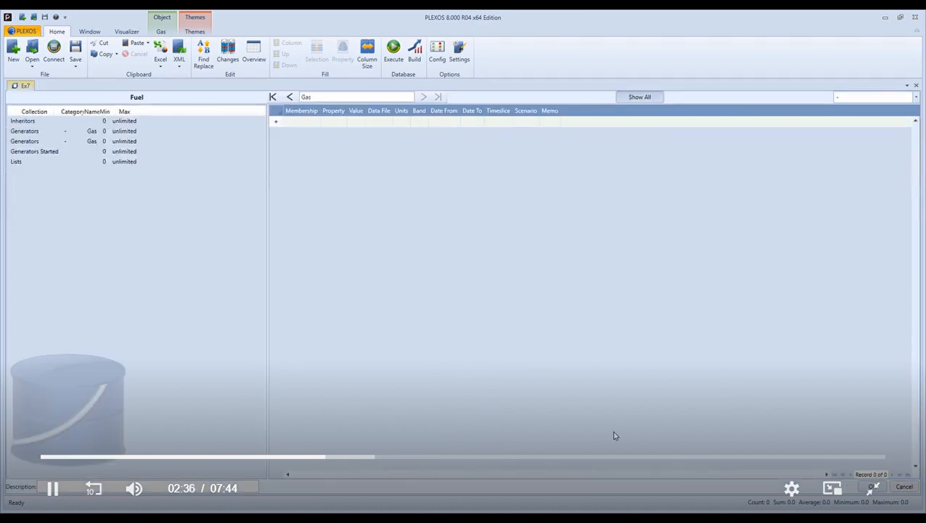
left_click(871, 485)
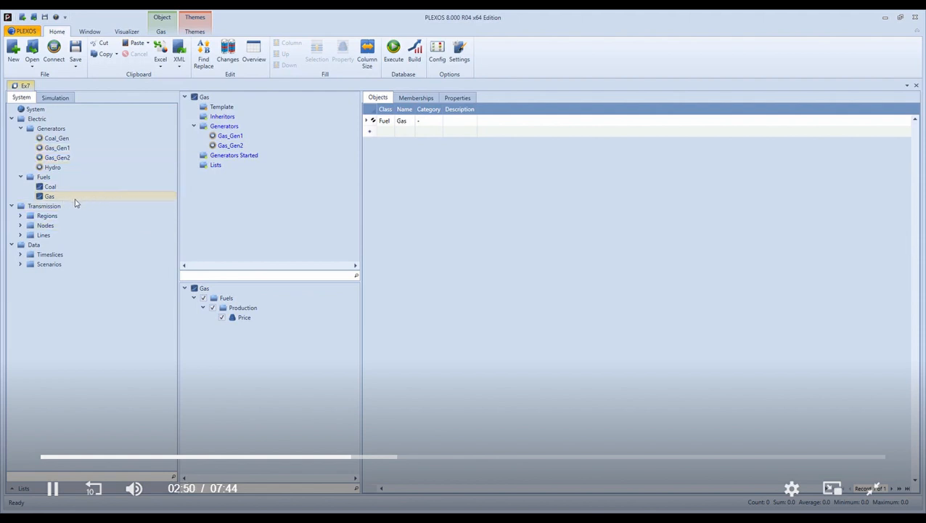
- Add a Price property of 1.5 for the Coal fuel and widen the Units column to show its full text
left_click(53, 198)
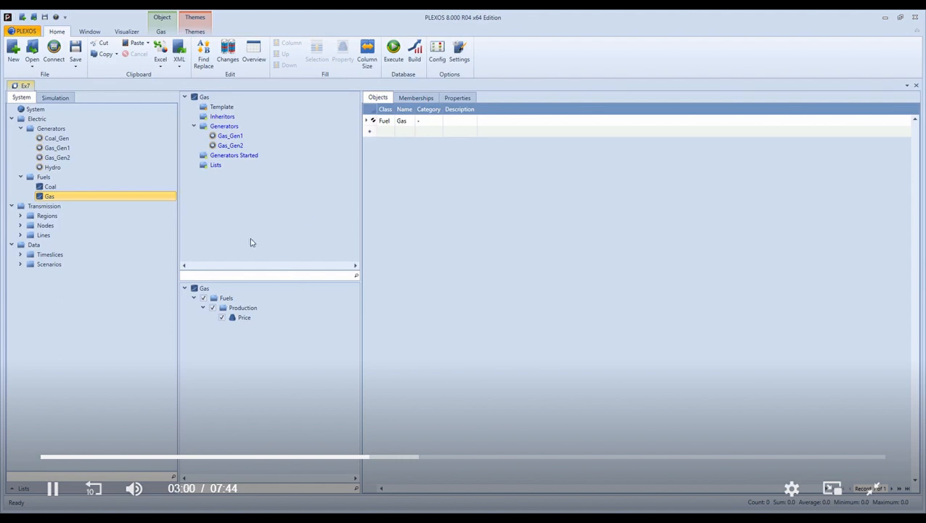
left_click(82, 190, "ctrl")
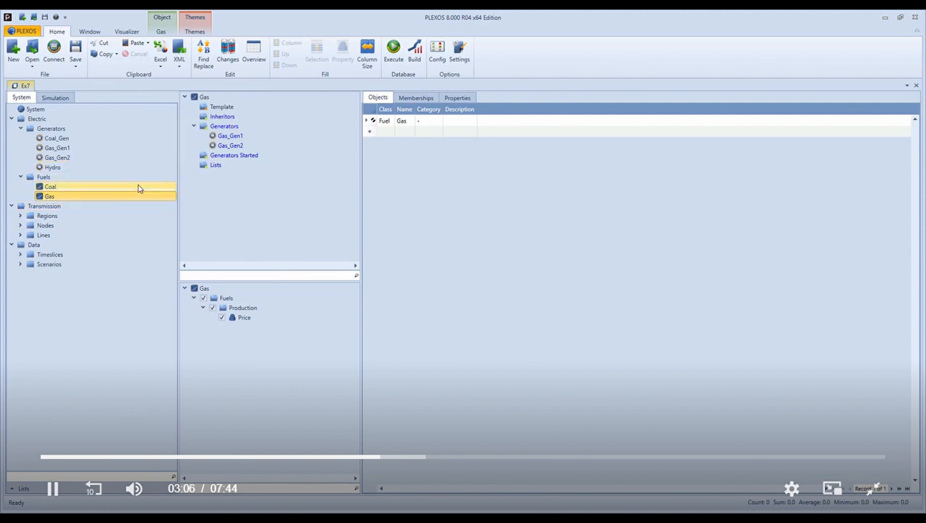
left_click(48, 177)
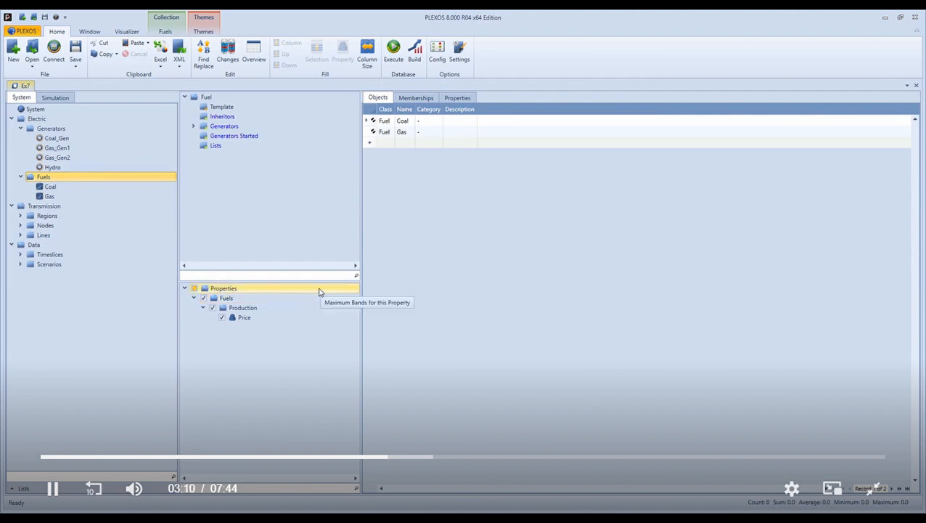
left_click(231, 290)
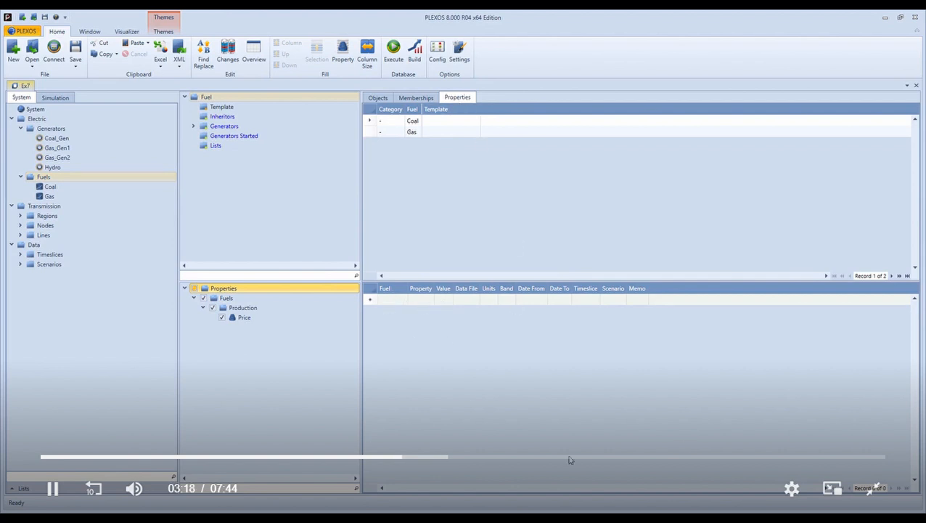
left_click(404, 303)
left_click(404, 299)
left_click(397, 310)
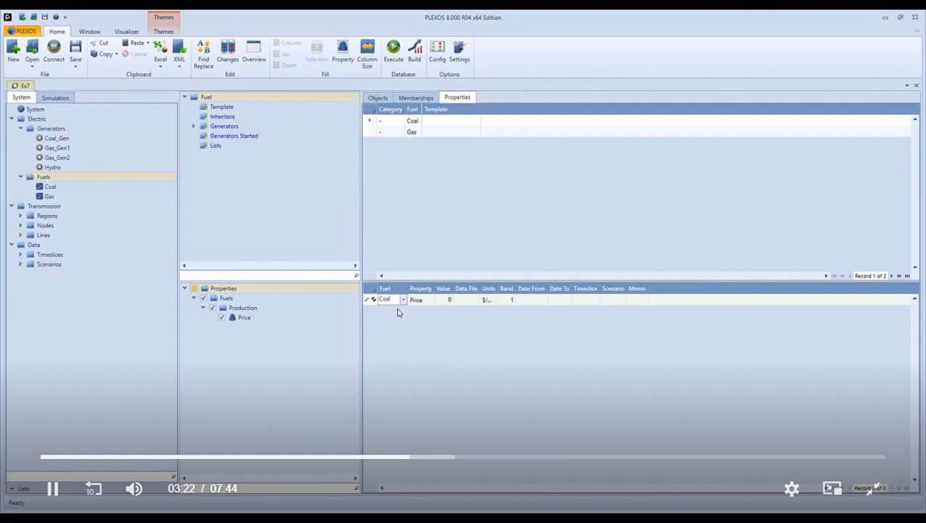
left_click(446, 301)
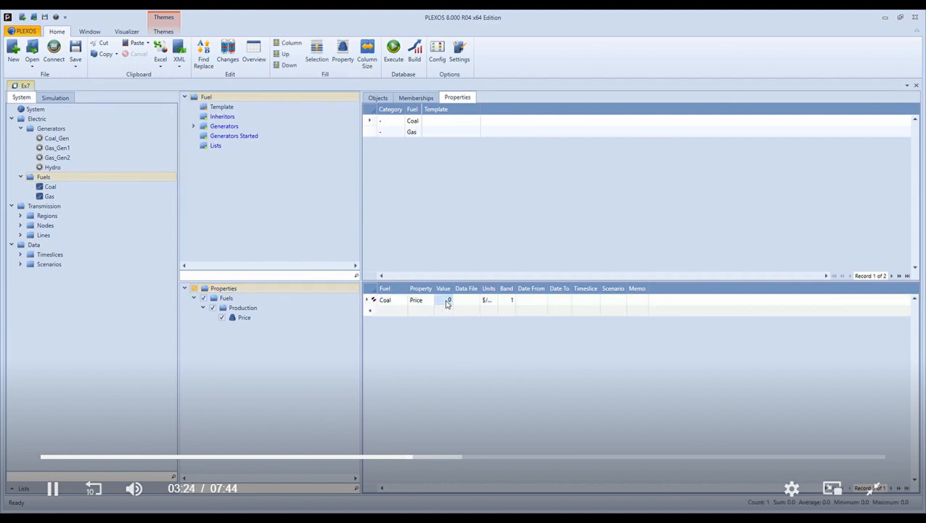
type("1.5")
key("Return")
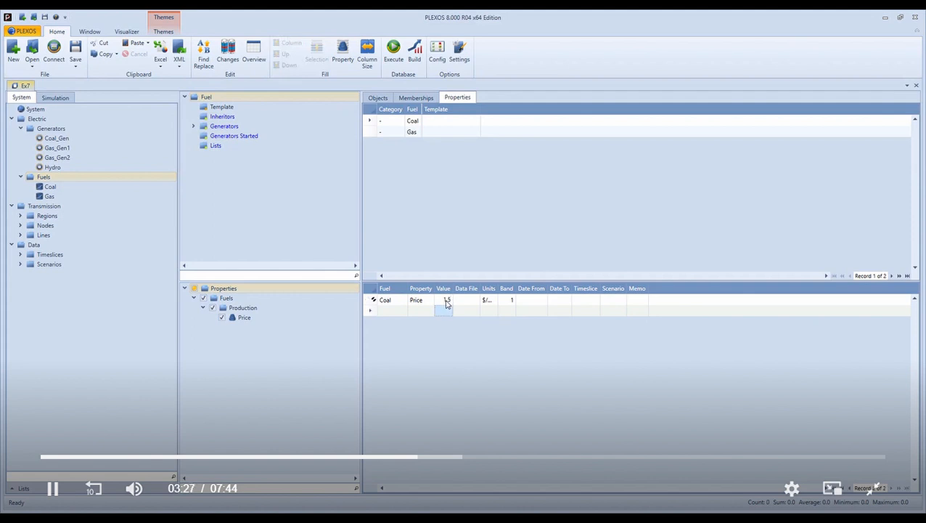
double_click(500, 285)
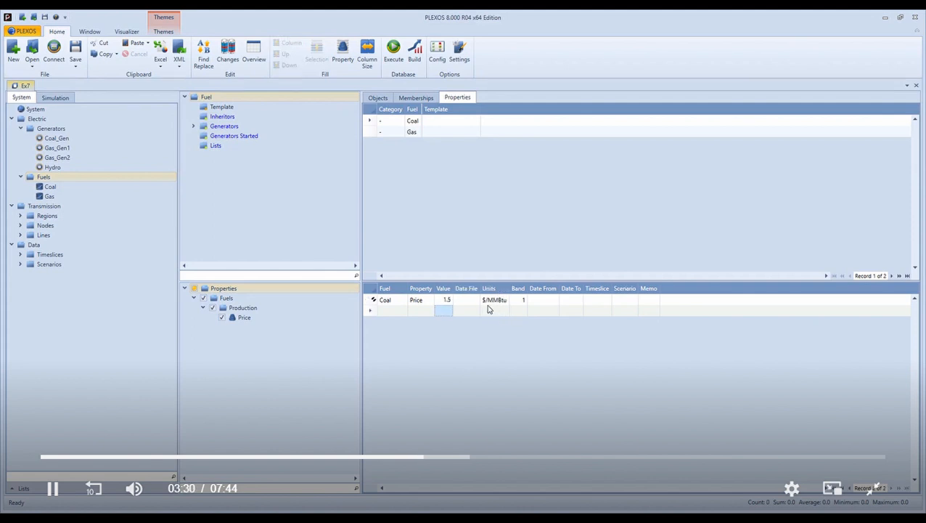
- Add a Price property of 3 for the Gas fuel
left_click(403, 315)
left_click(403, 315)
left_click(403, 311)
left_click(395, 331)
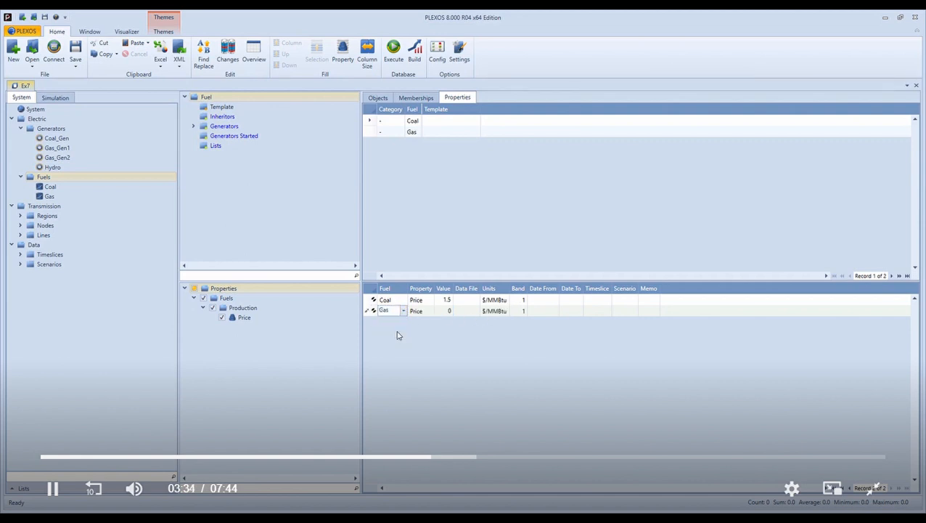
left_click(445, 312)
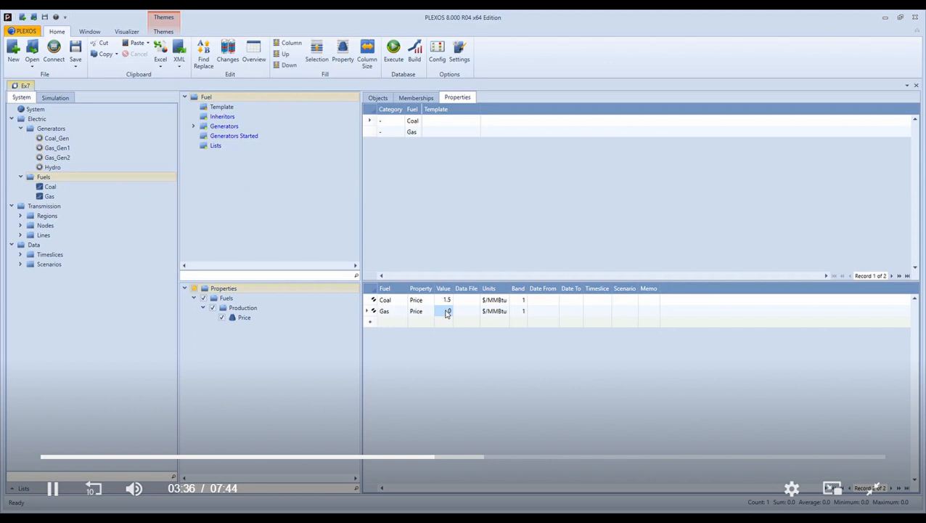
type("3")
key("Return")
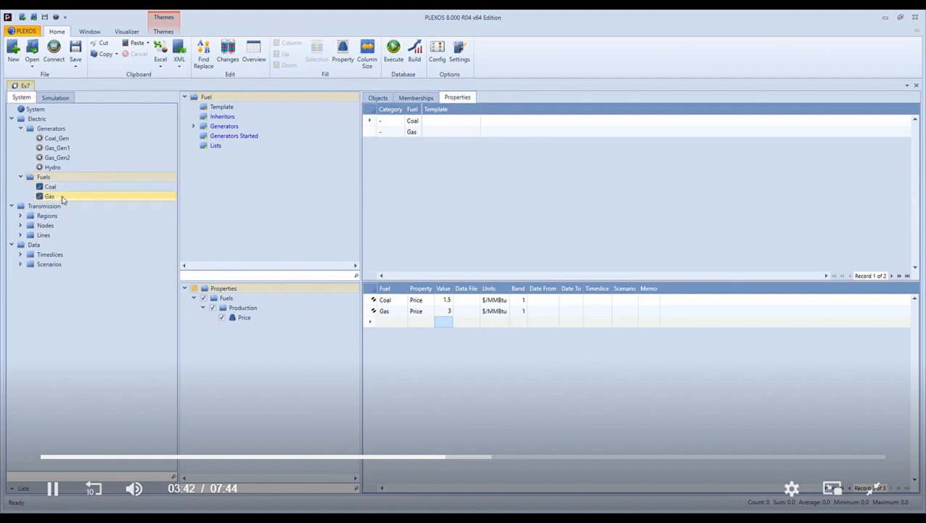
- Delete the Fuel Price property rows of Coal_Gen, Gas_Gen1 and Gas_Gen2 from the Generators collection
left_click(62, 130)
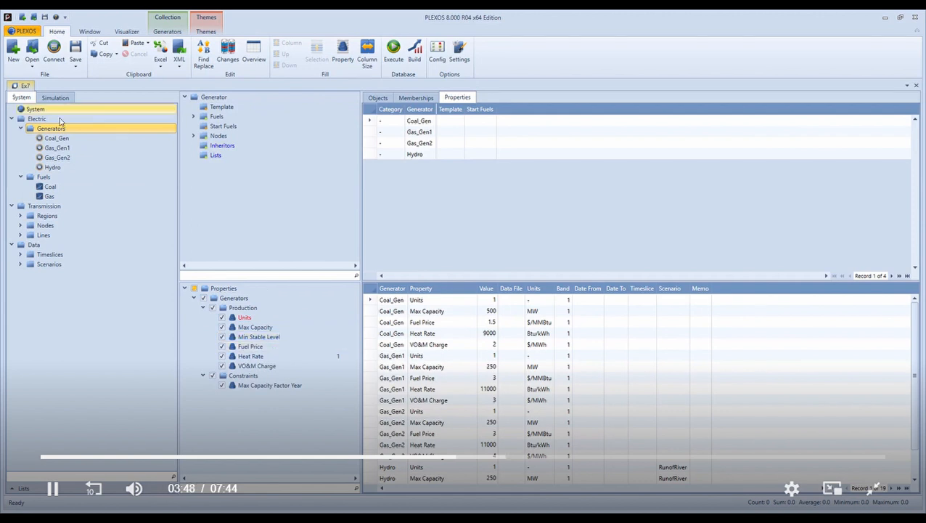
left_click(278, 349)
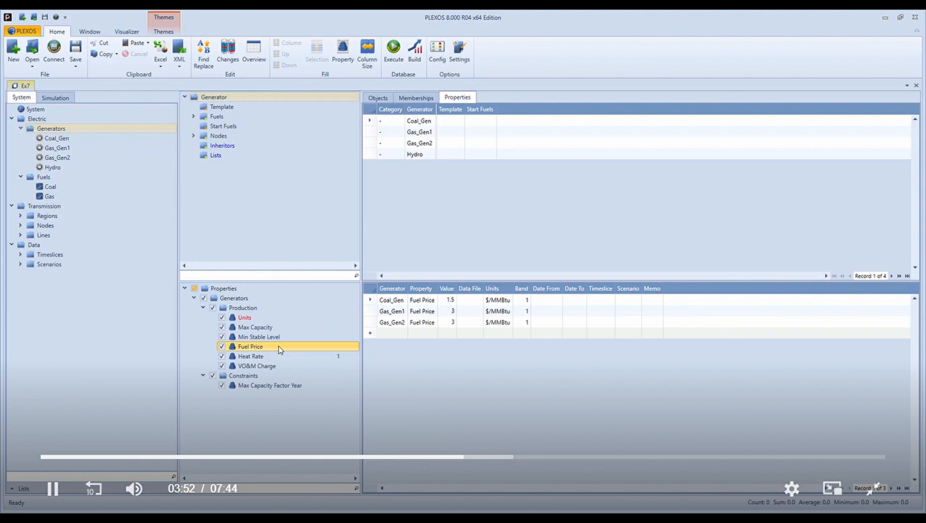
left_click_drag(372, 300, 371, 323)
right_click(368, 324)
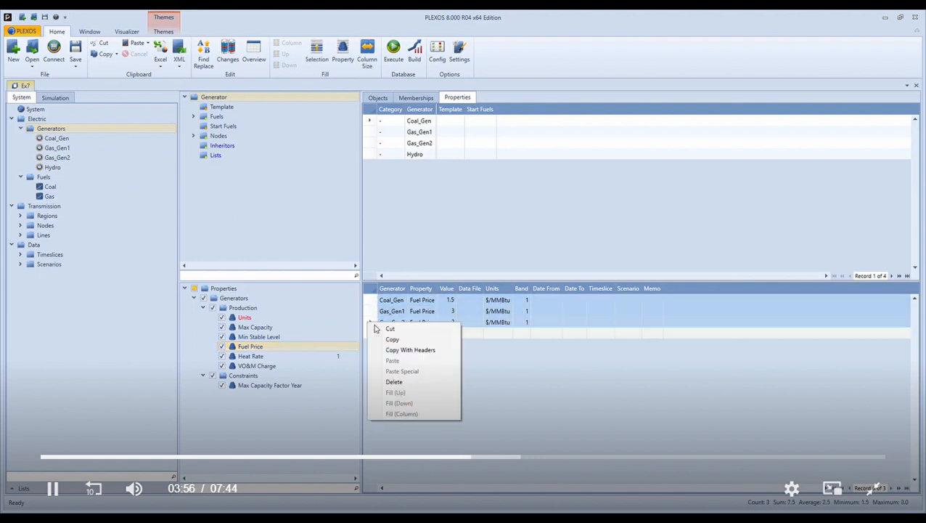
left_click(416, 382)
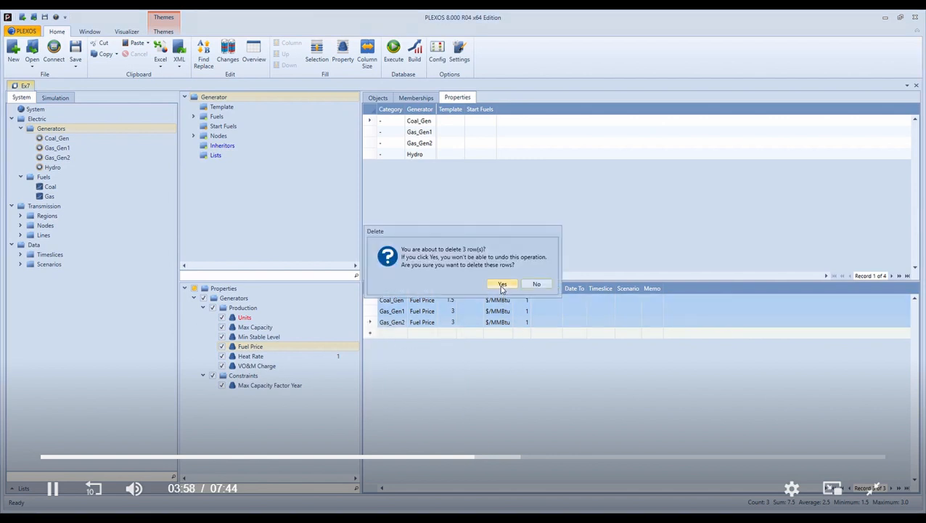
left_click(503, 284)
left_click(52, 129)
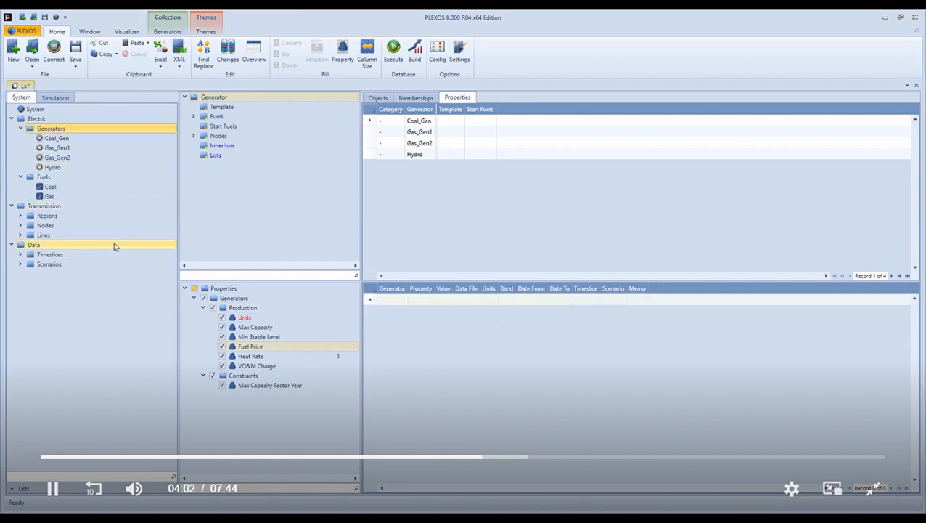
- Set the Base model's planning horizon to 1 day beginning January 1, 2019, and synchronize the ST Schedule to it
left_click(56, 98)
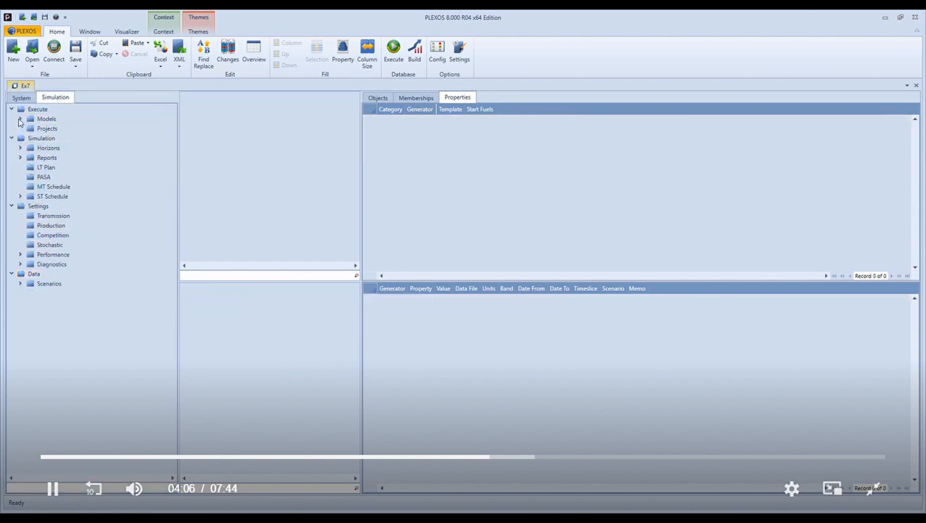
left_click(20, 119)
left_click(47, 129)
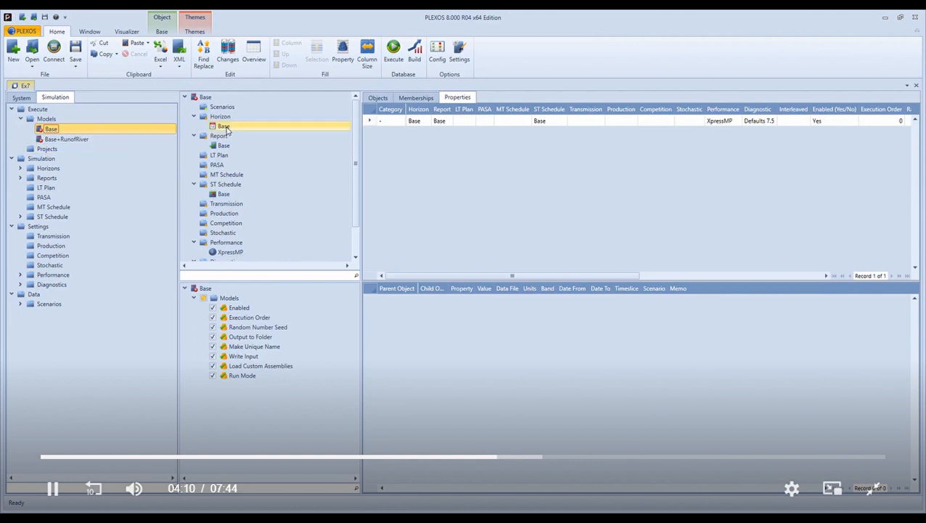
double_click(225, 126)
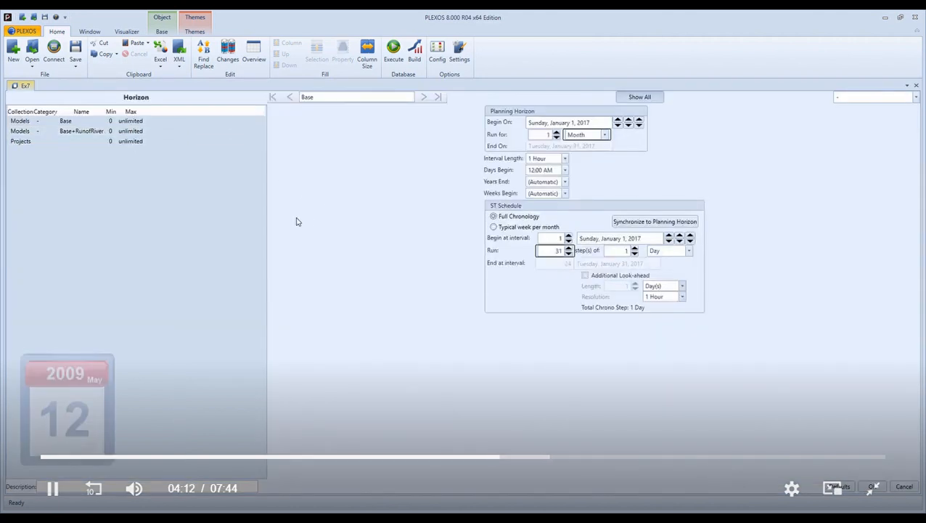
left_click(603, 137)
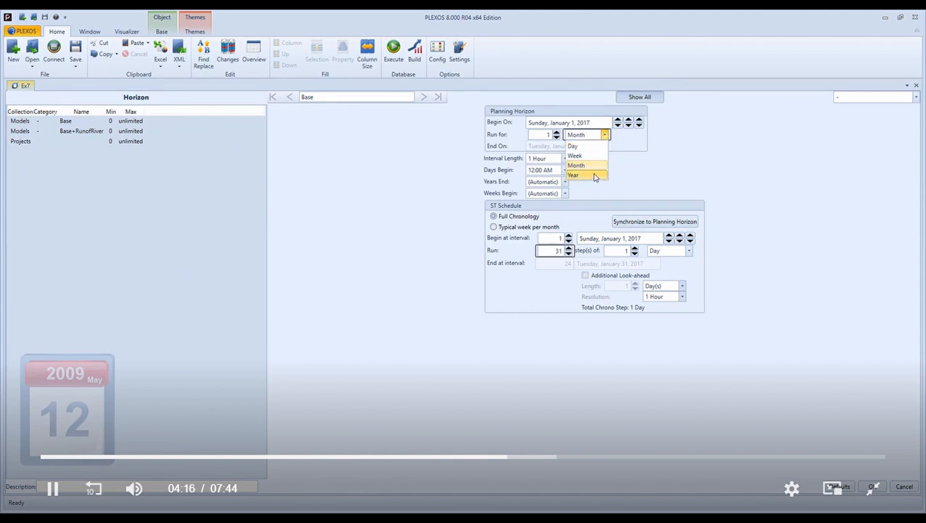
left_click(591, 146)
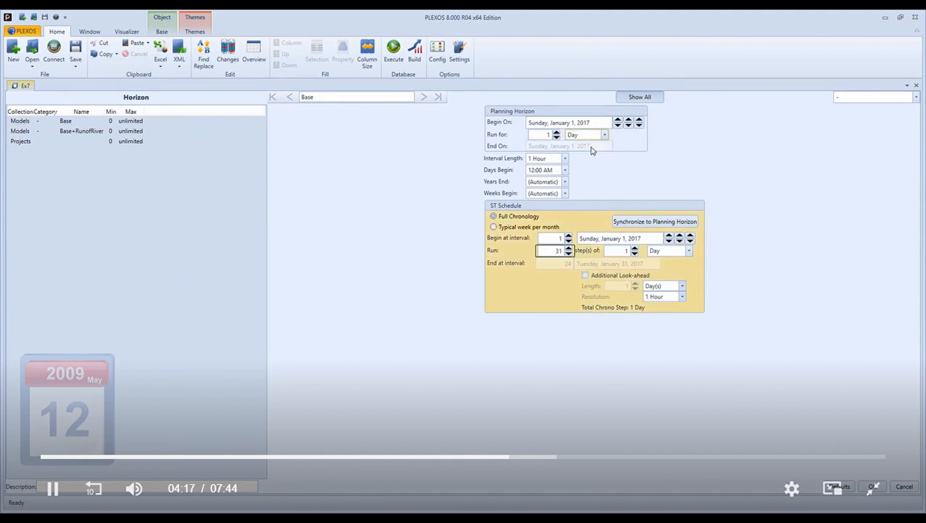
left_click(639, 123)
left_click(640, 123)
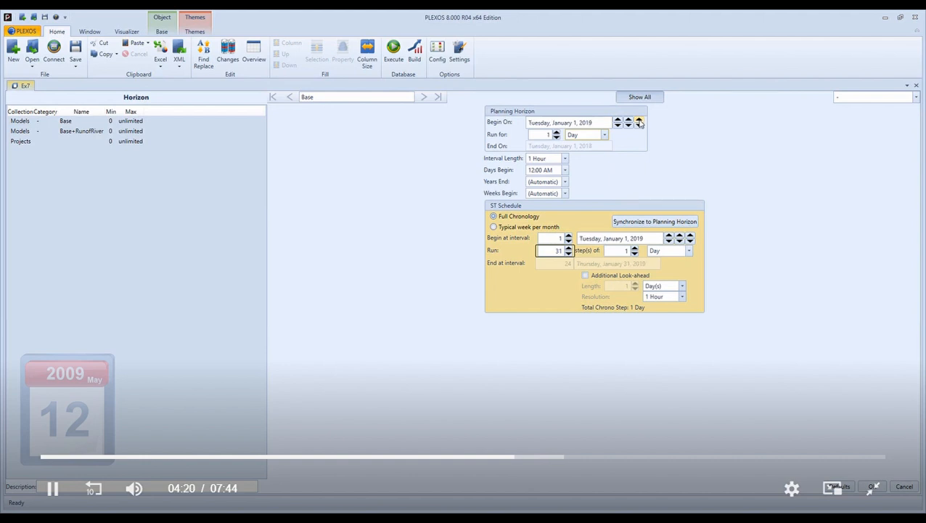
left_click(652, 226)
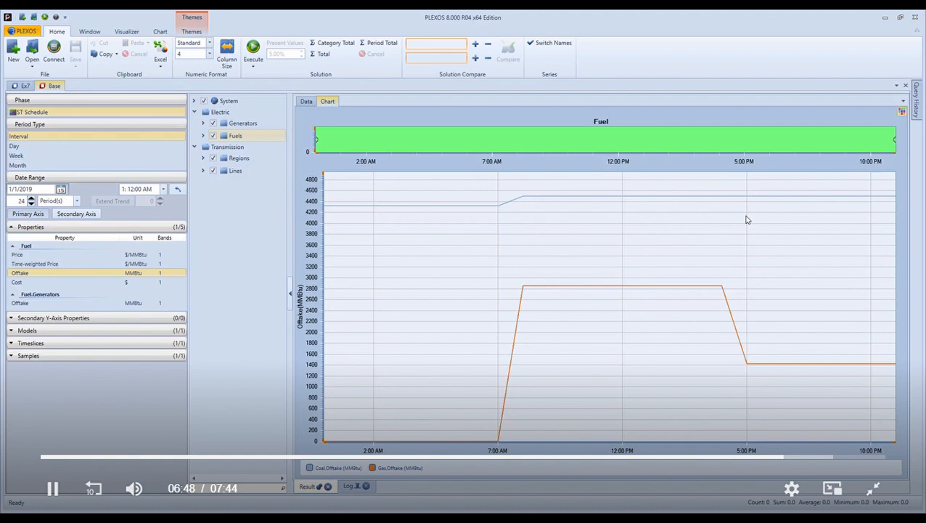
- Examine the Coal offtake curve at about 6:00 AM in the Base solution's Fuel chart
mouse_move(477, 210)
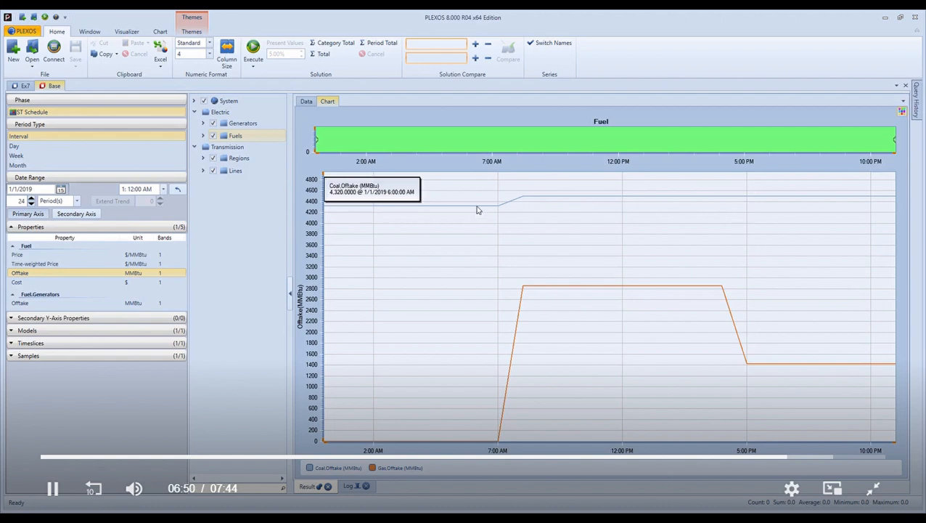